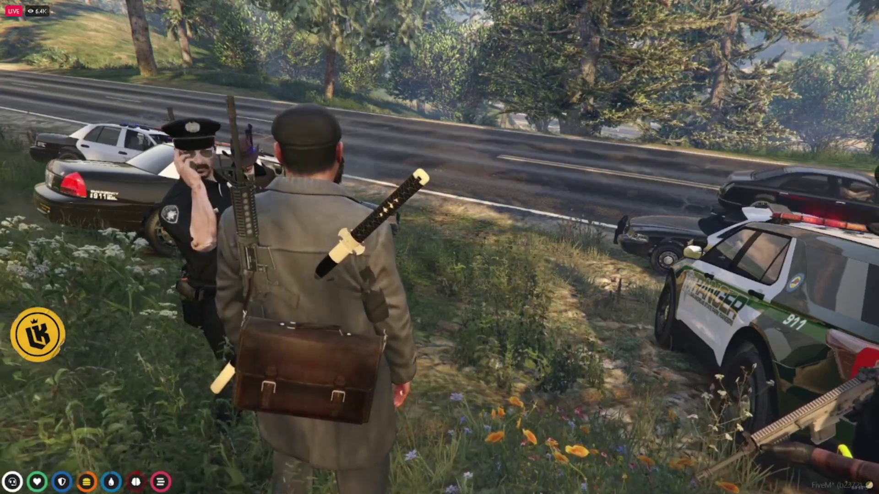
# Bring the Chrome window with the purple-roofed building's Gyazo render up over FiveM
pyautogui.hotkey('alt', 'Tab')
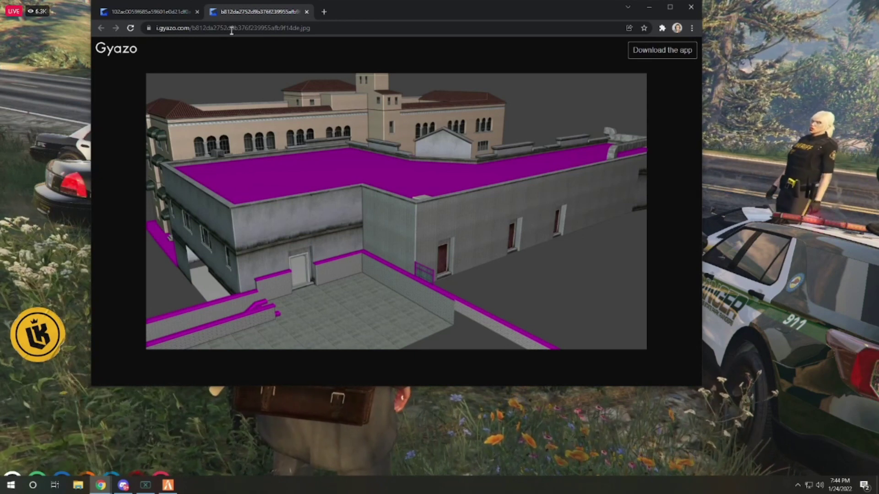
# Switch between the storefront render and the wide exterior render, ending on the storefront
pyautogui.click(165, 13)
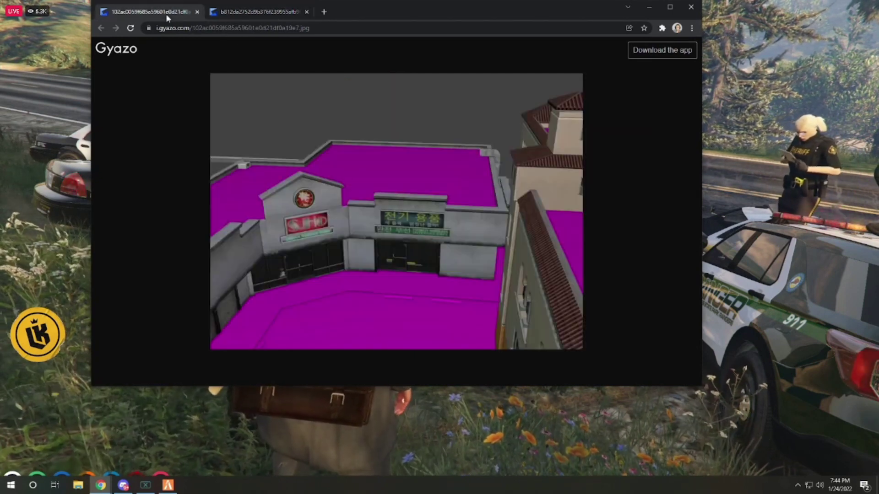
pyautogui.click(240, 12)
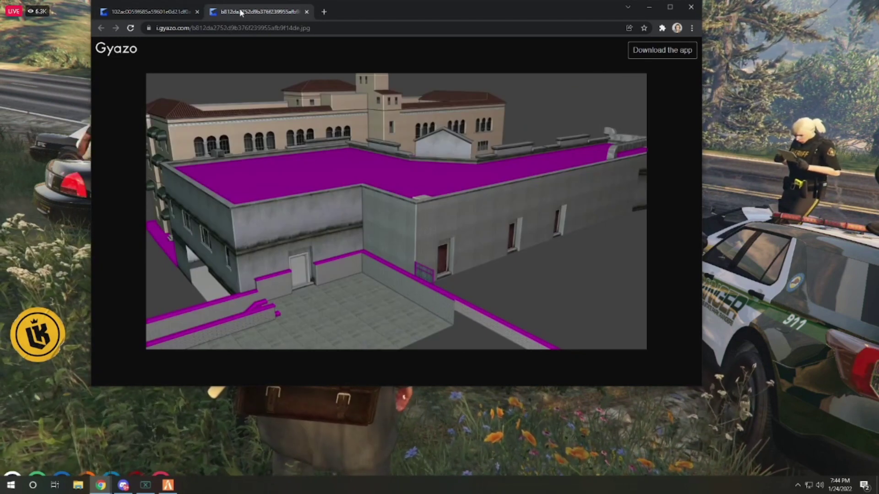
pyautogui.click(163, 12)
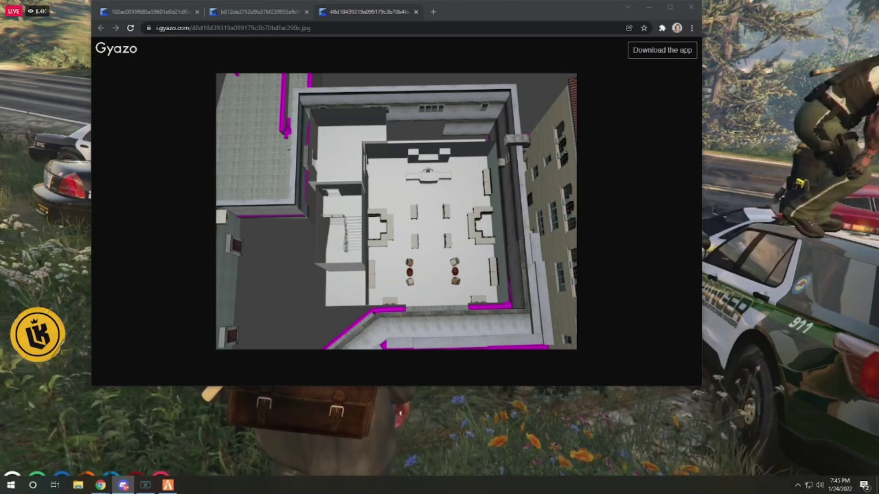
# Open the fourth Gyazo tab showing the wrecked jewelry store interior
pyautogui.click(433, 11)
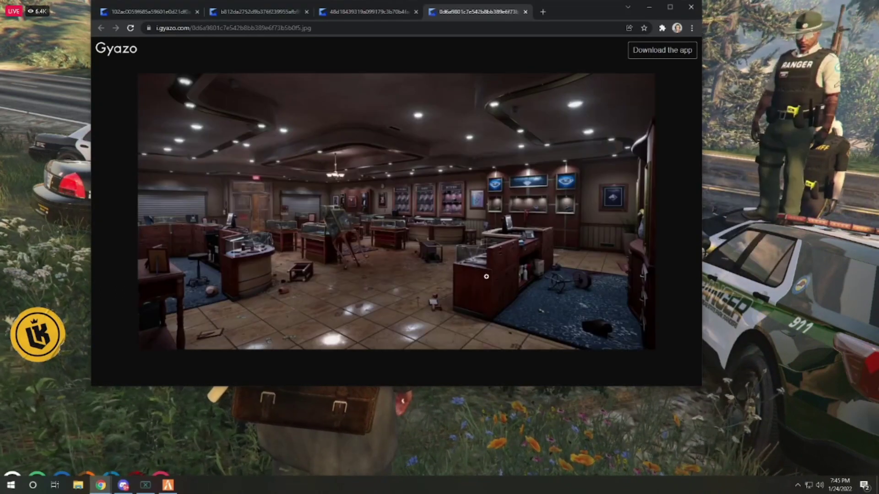